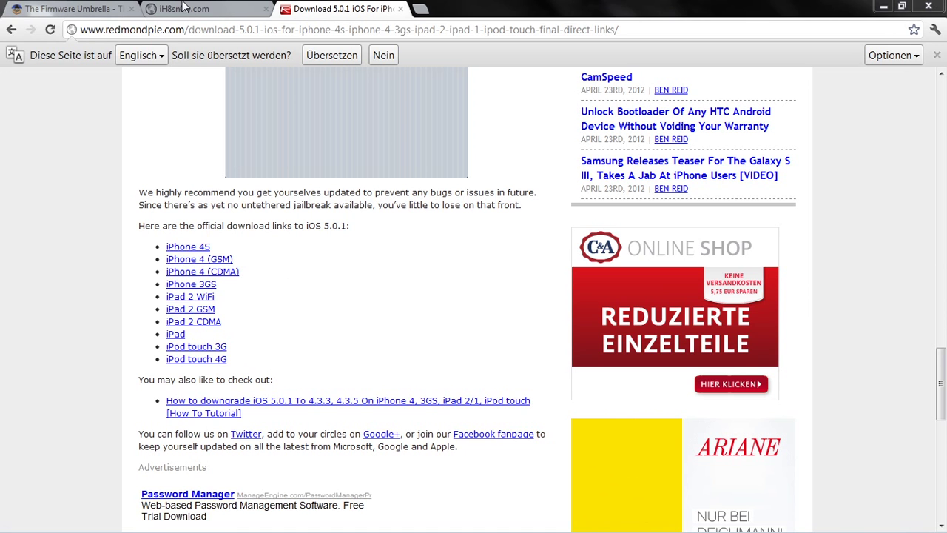
Step: Examine the web pages offering the iOS 5.0.1 firmware, iFaith v1.4.2 and TinyUmbrella for Windows downloads
left_click(328, 31)
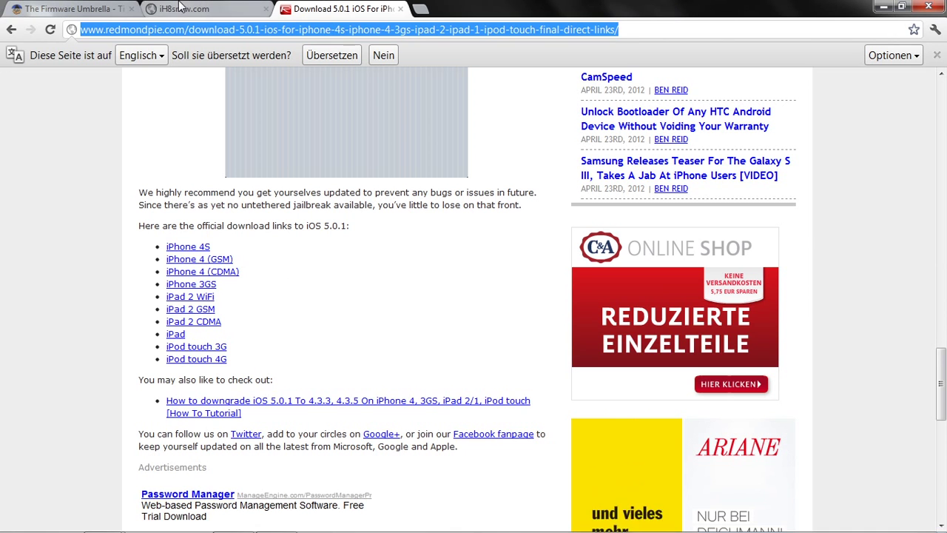
left_click(190, 8)
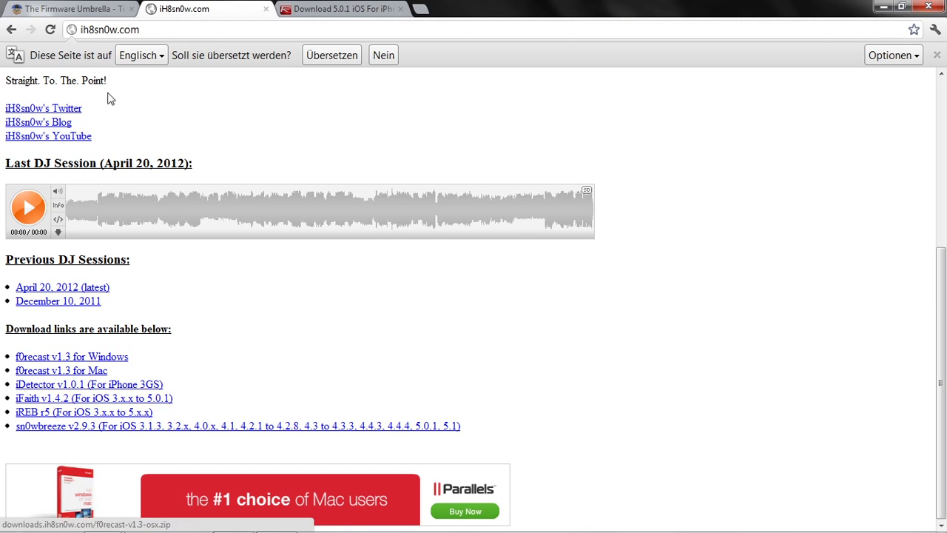
left_click(127, 34)
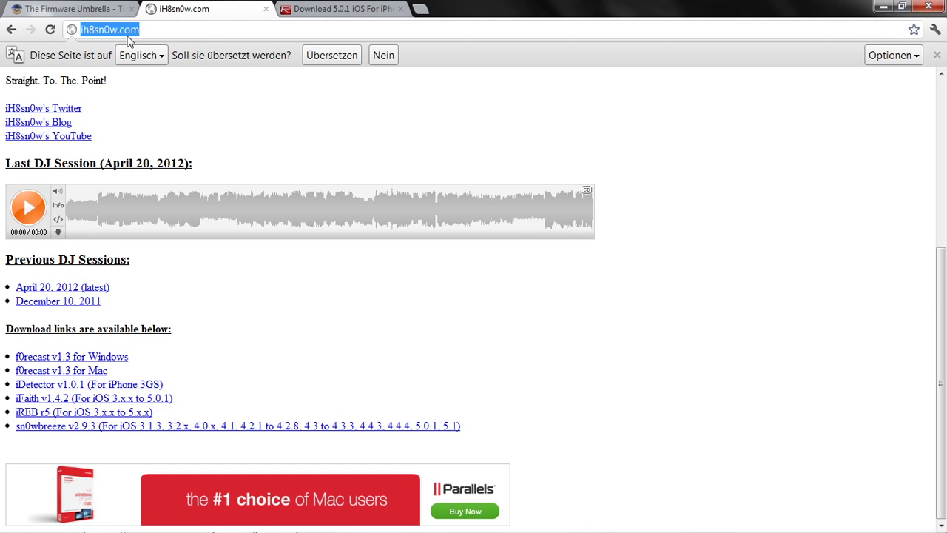
left_click(28, 400)
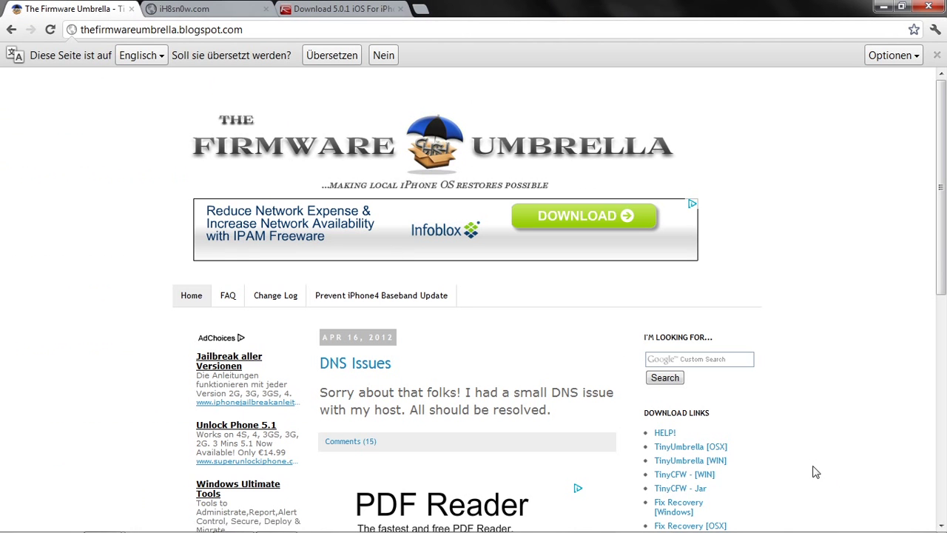
scroll(810, 468, "down", 5)
scroll(810, 465, "up", 2)
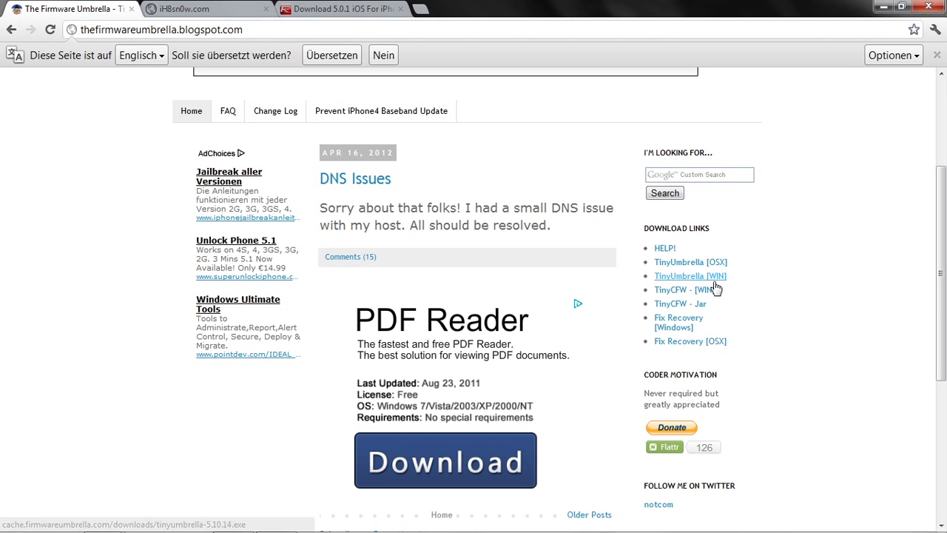
Step: Minimise the browser and point out the iOS 5.0.1 restore file, TinyUmbrella and iFaith on the desktop
left_click(883, 6)
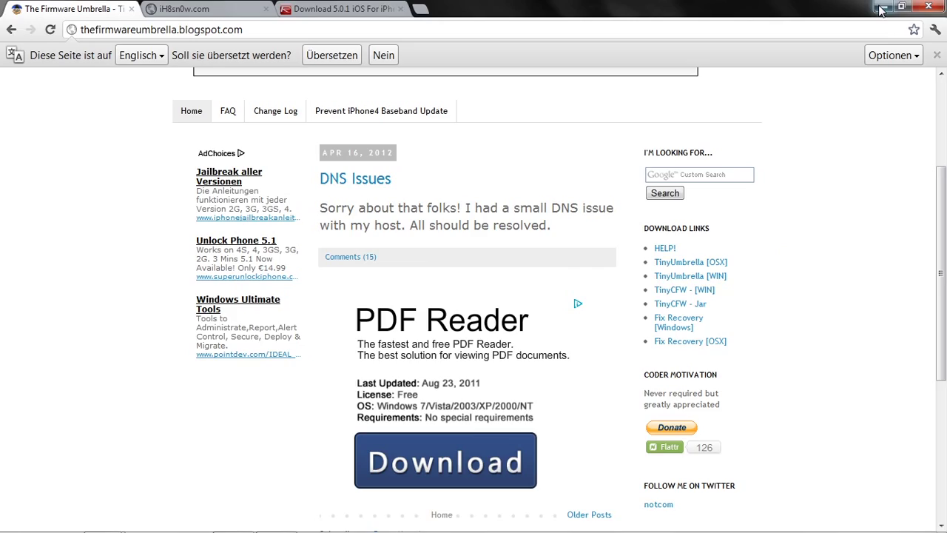
left_click_drag(254, 125, 568, 318)
left_click(526, 315)
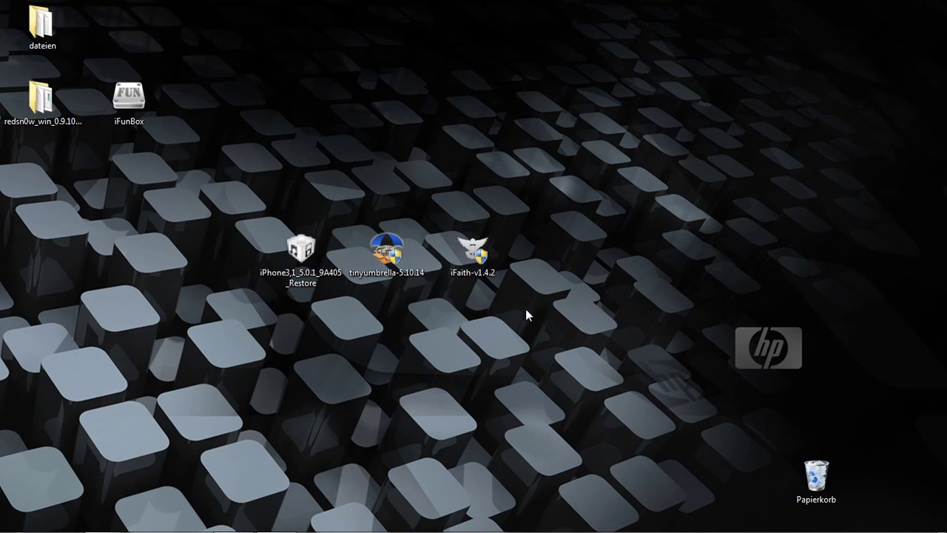
left_click_drag(299, 162, 594, 394)
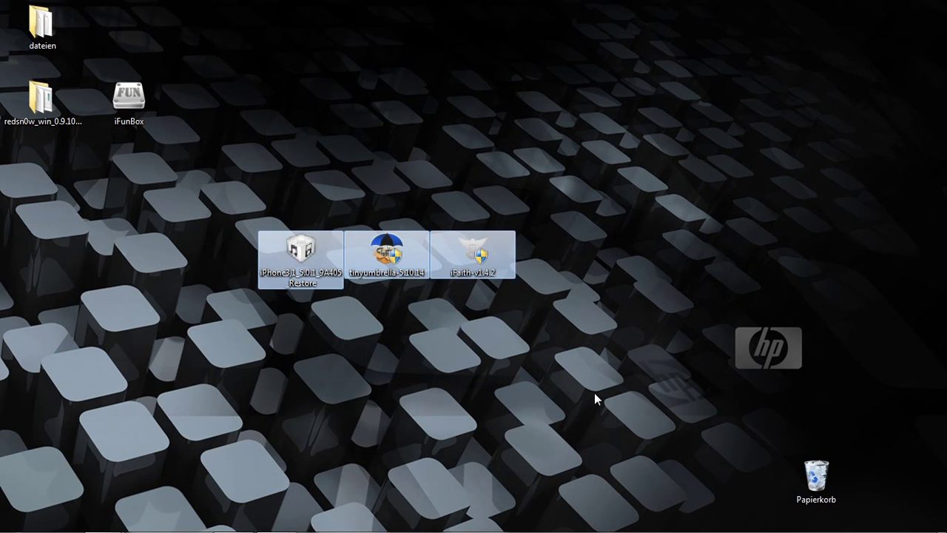
left_click(451, 346)
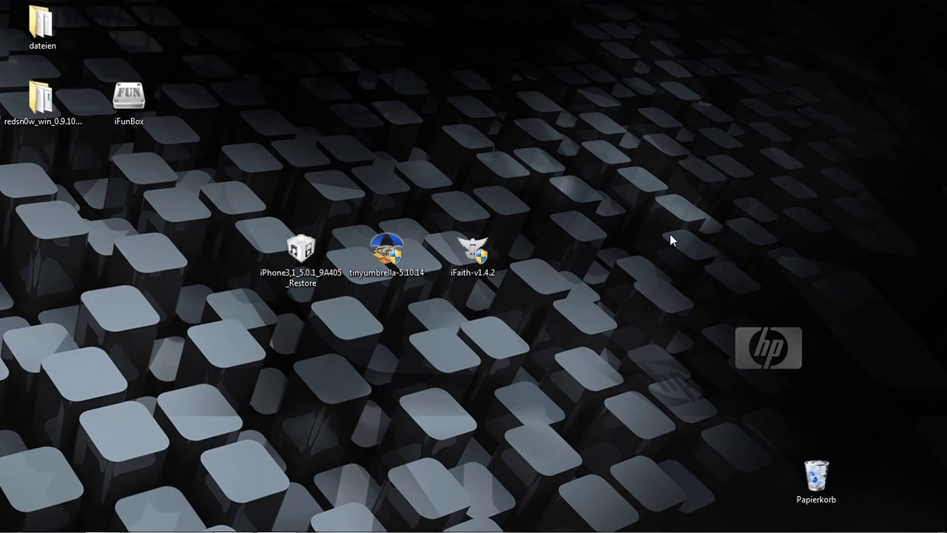
Step: Start TinyUmbrella past its startup notices and review the advanced SHSH saving options
left_click(409, 273)
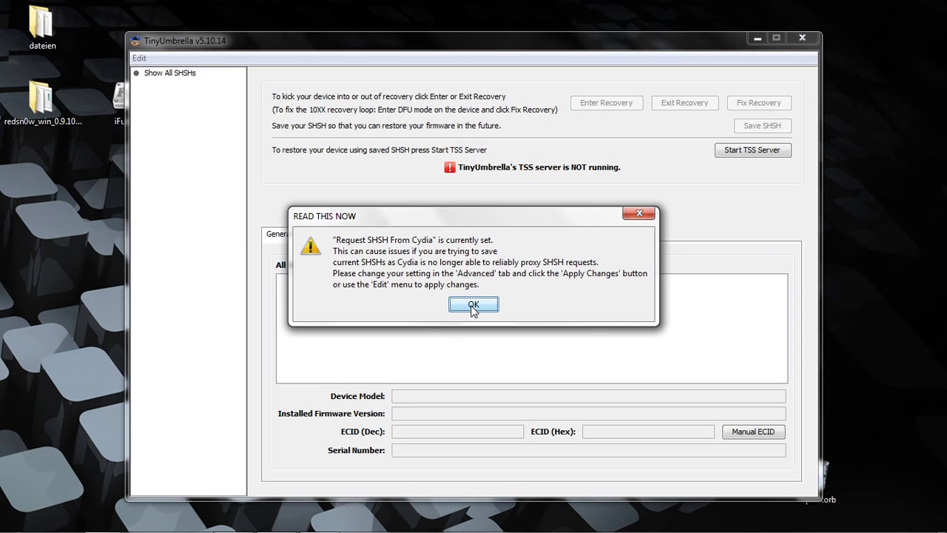
left_click(474, 306)
left_click(469, 295)
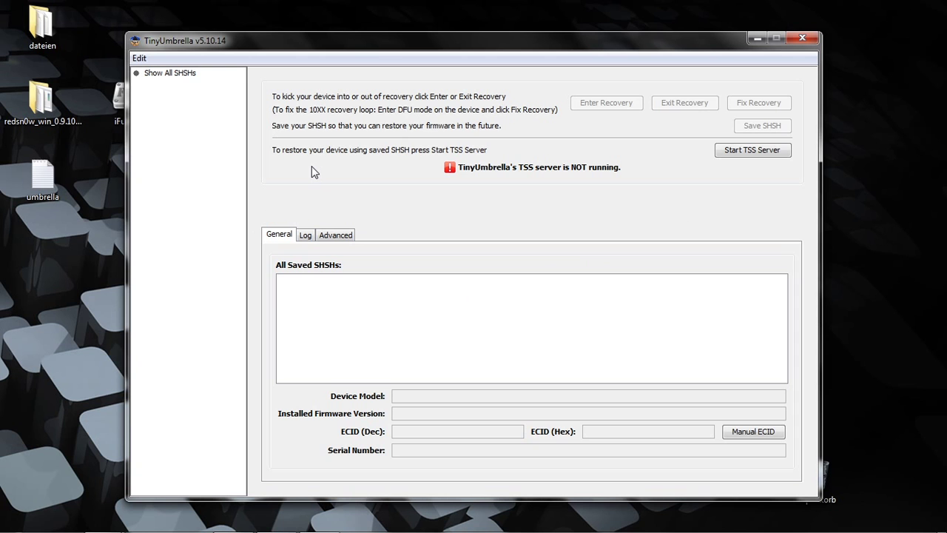
left_click(337, 231)
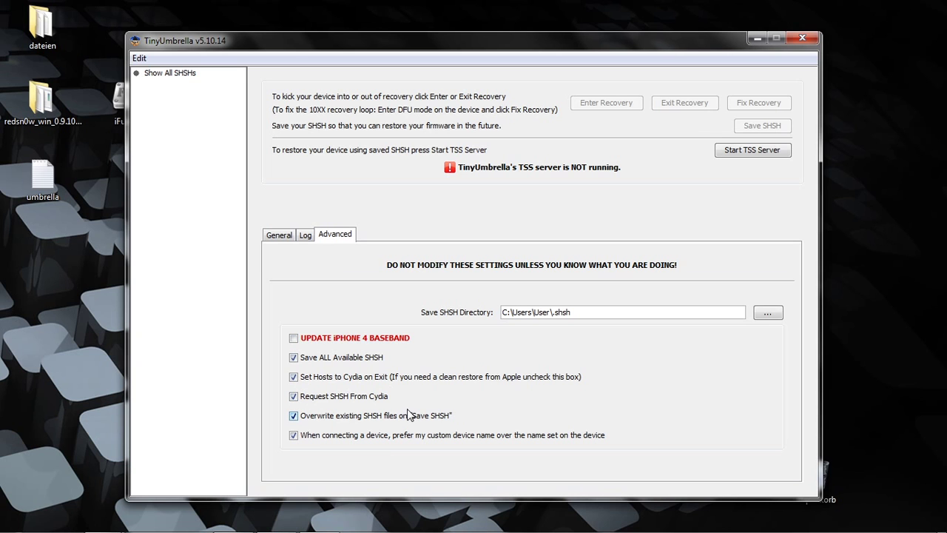
left_click(273, 237)
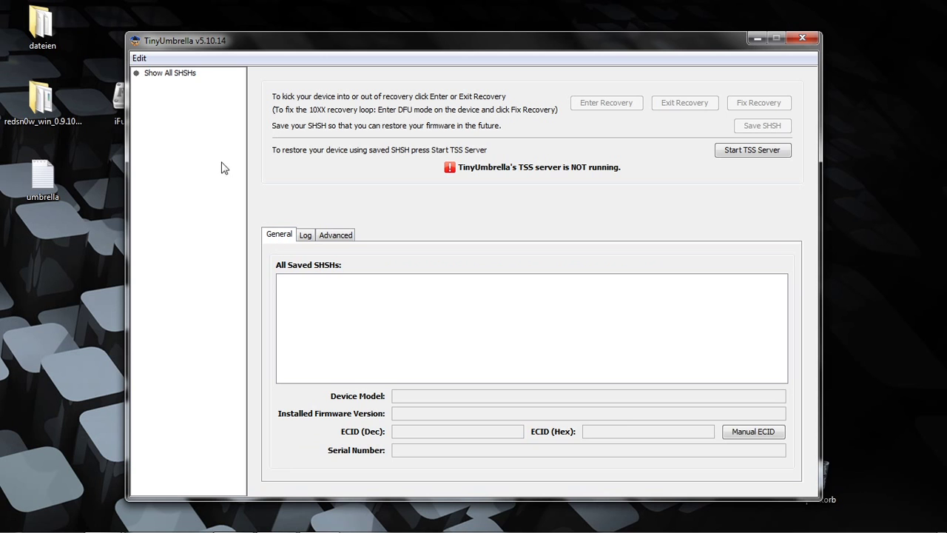
Step: Save all available SHSH blobs for the iPhone 4 and close the device's AutoPlay window
left_click(178, 95)
left_click(178, 118)
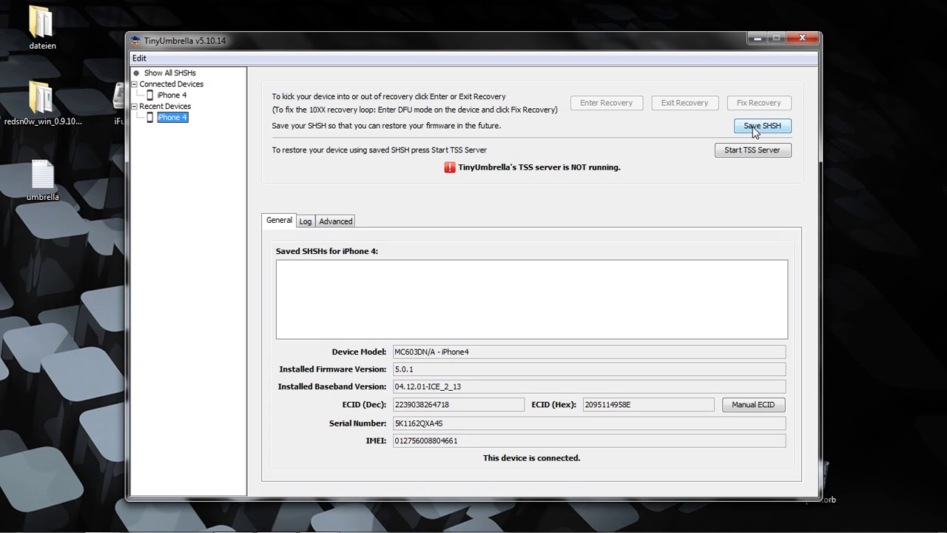
left_click(169, 96)
left_click(172, 117)
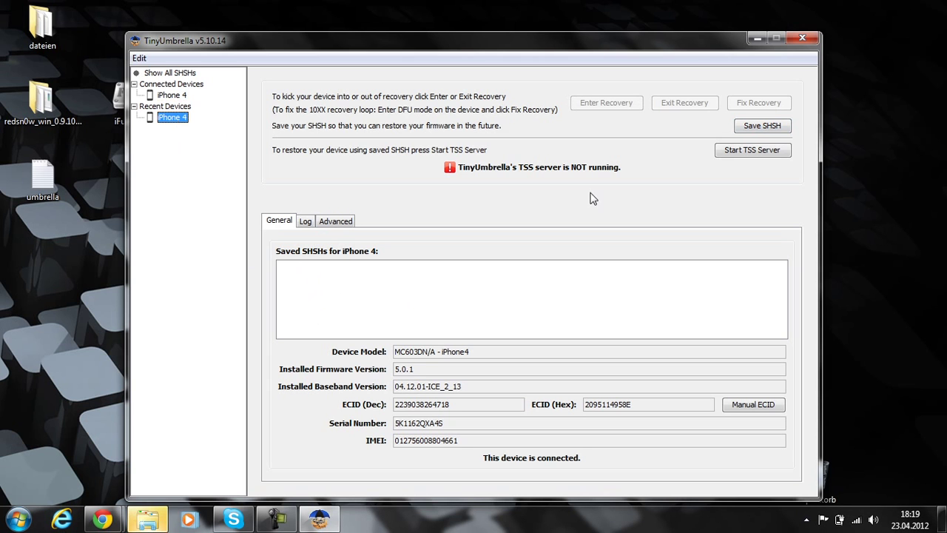
left_click(759, 130)
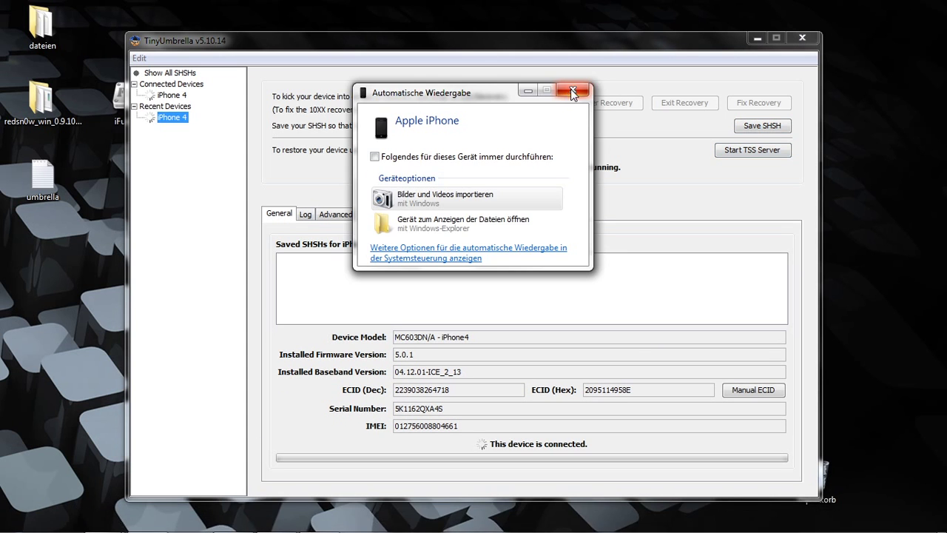
left_click(573, 92)
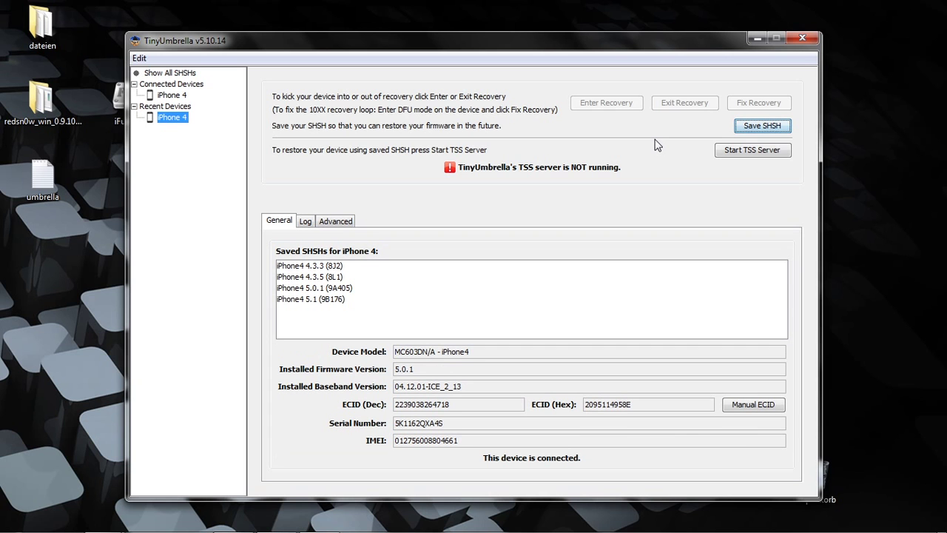
Step: Go through the saved SHSH entries for the iPhone 4, from 4.3.3 to 5.1
left_click(304, 266)
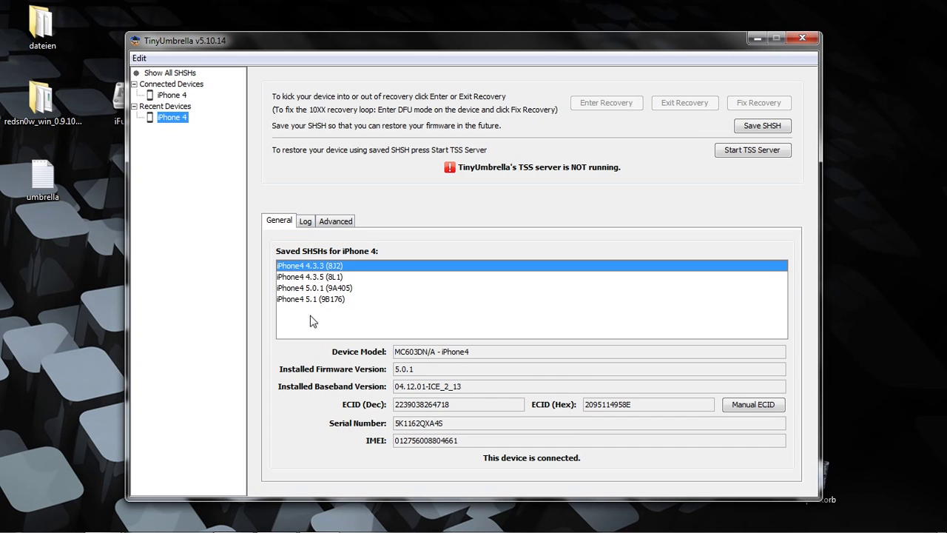
key("Down")
left_click(303, 266)
left_click(322, 277)
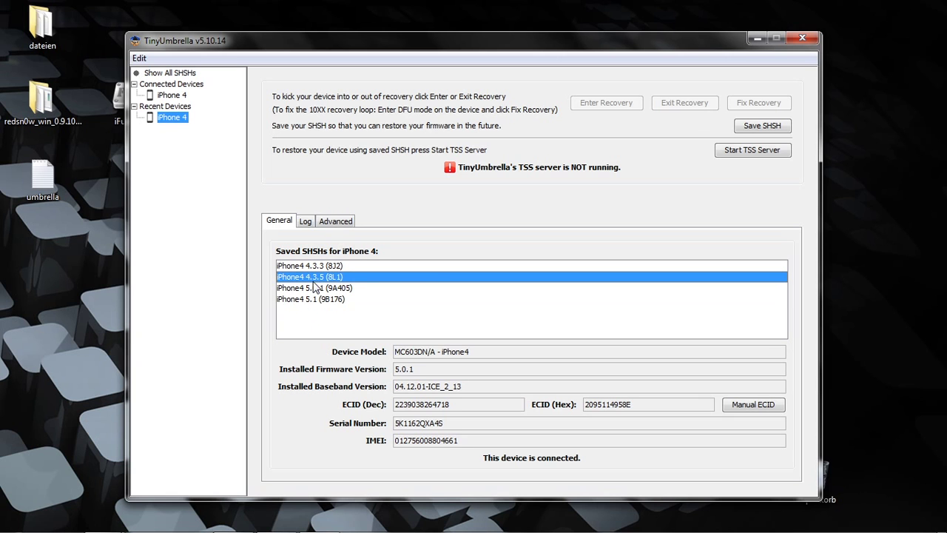
left_click(323, 288)
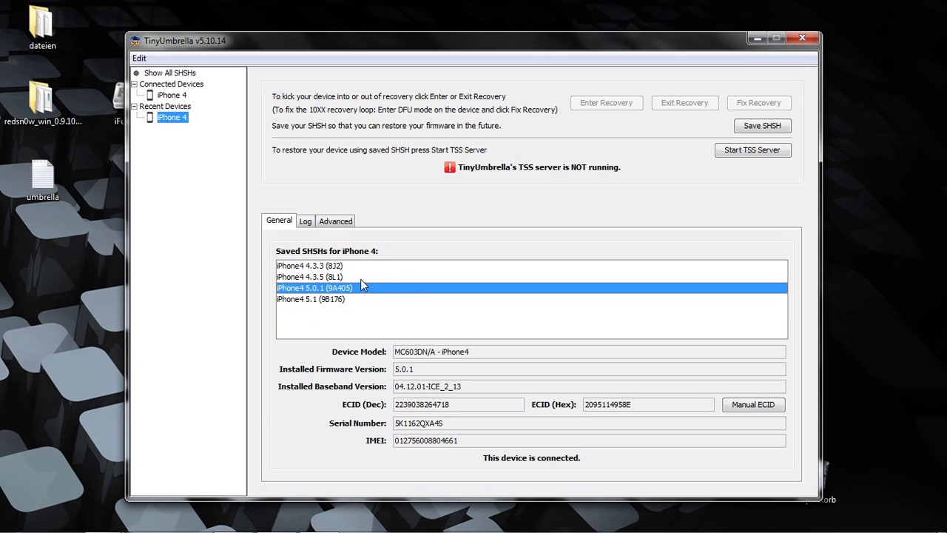
left_click(304, 301)
left_click(321, 289)
Step: Check the SHSH save directory in the advanced settings and view the saved files in the user's .shsh folder
left_click(325, 225)
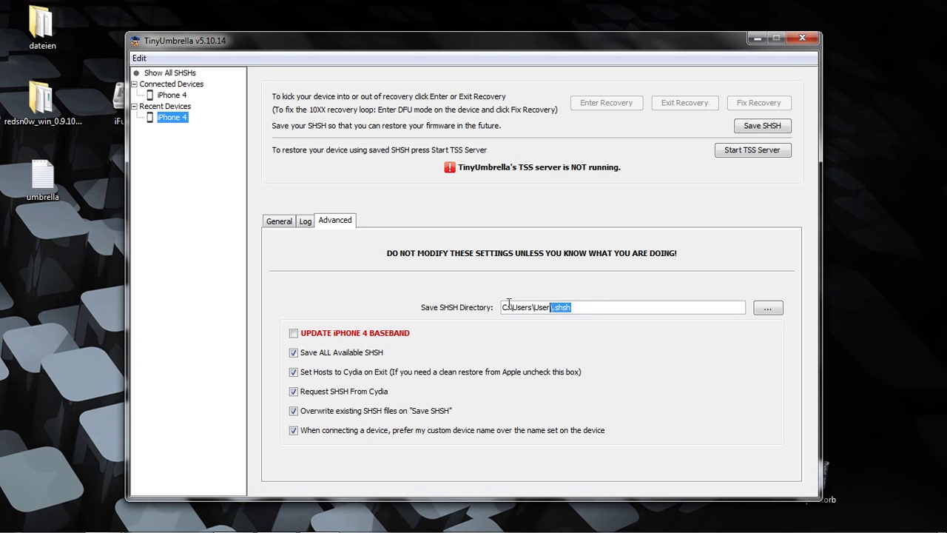
left_click_drag(510, 303, 502, 305)
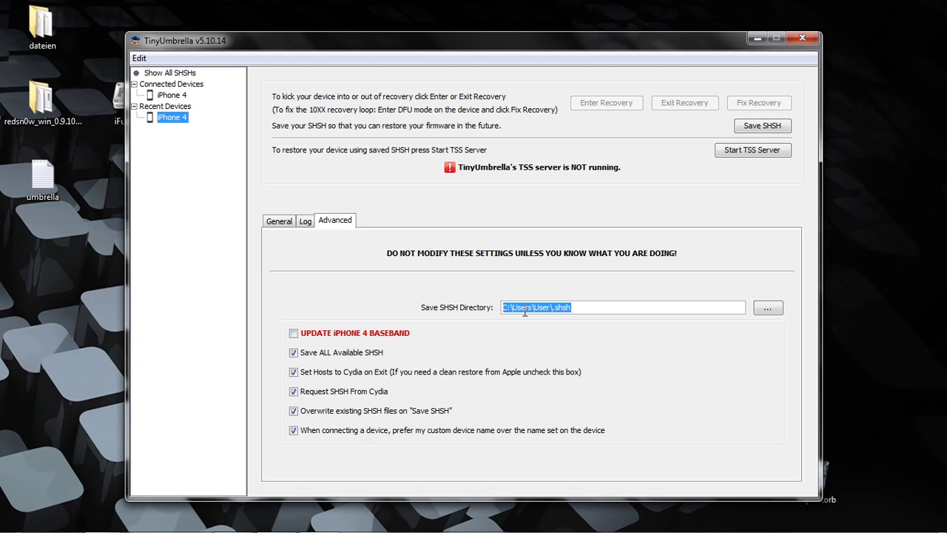
left_click(560, 308)
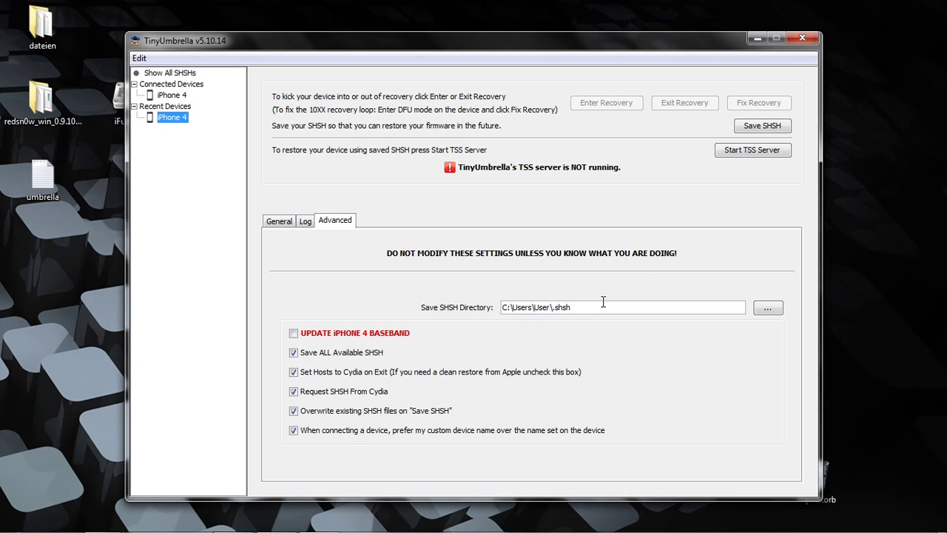
key("super")
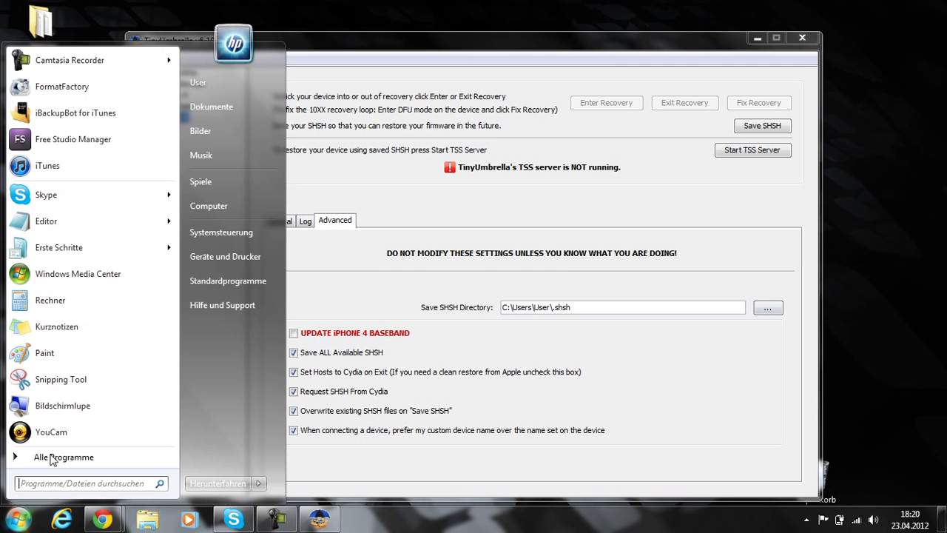
key("super")
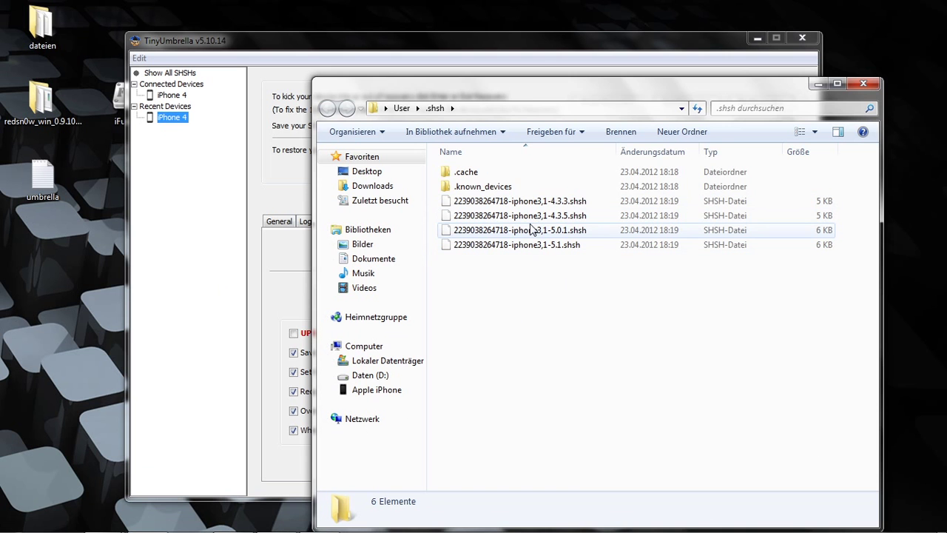
left_click(863, 83)
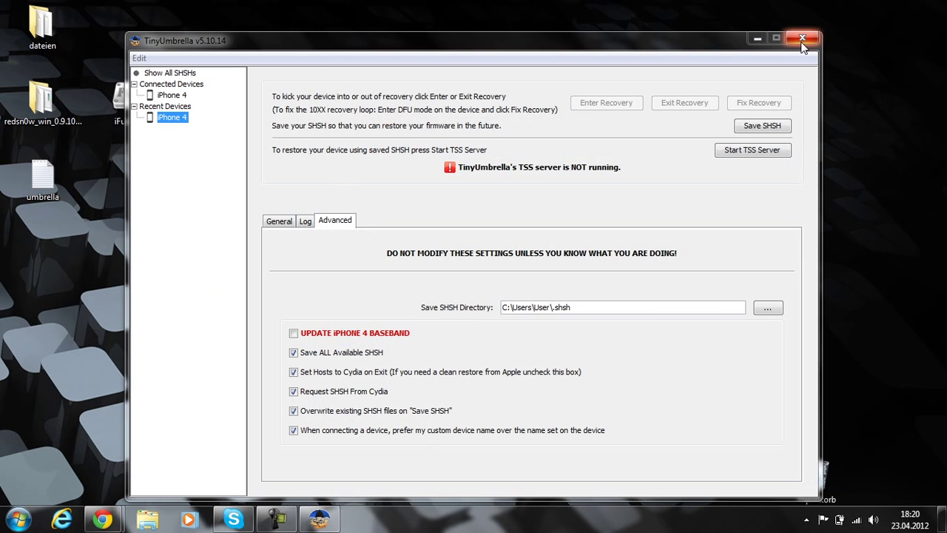
Step: Close TinyUmbrella and use iFaith to start building a signed IPSW, browsing for the SHSH blobs
left_click(803, 41)
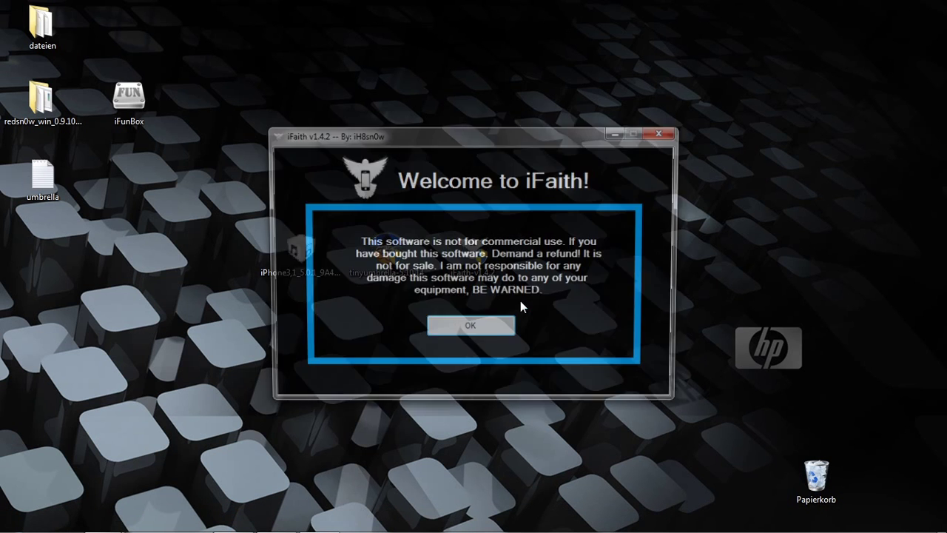
left_click(444, 353)
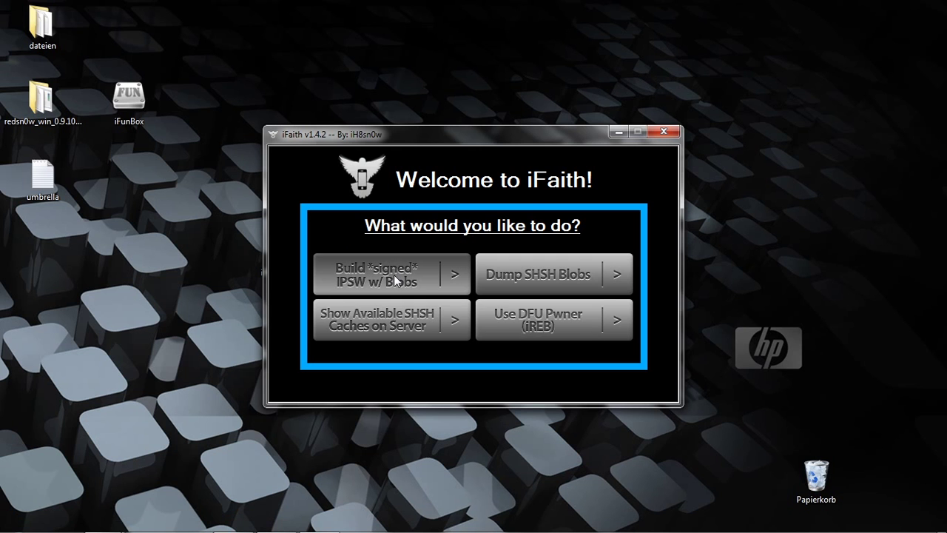
left_click(394, 274)
left_click(397, 310)
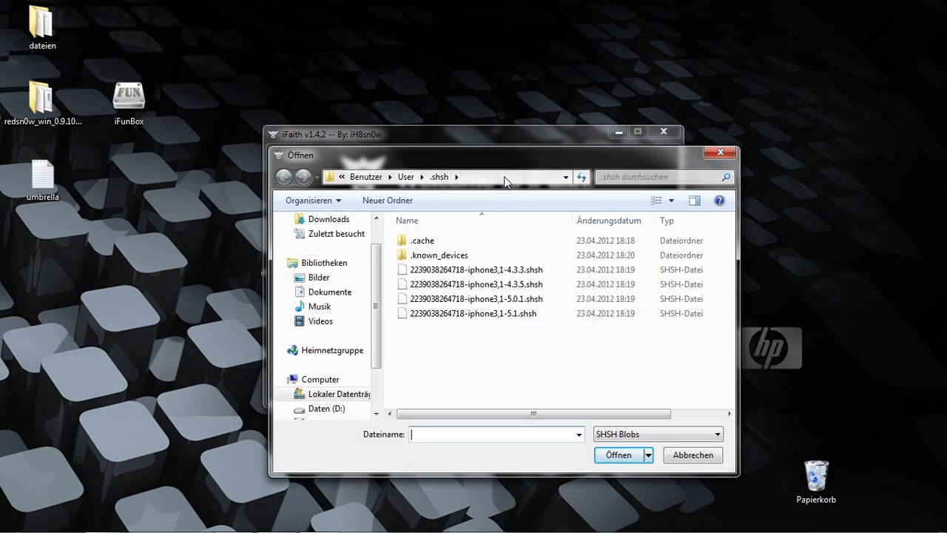
Step: Load the SHSH blob file for iphone3,1-5.0.1 from the .shsh folder
left_click_drag(500, 168, 514, 100)
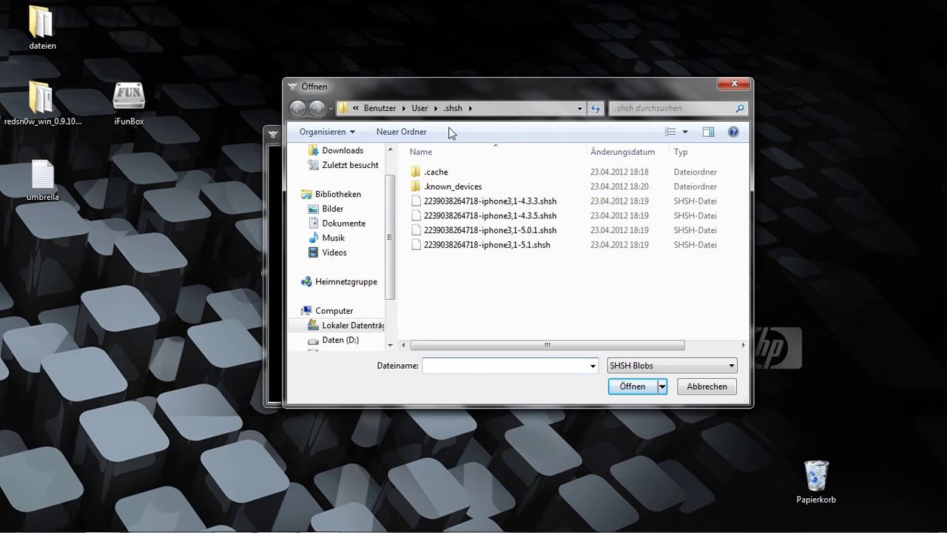
left_click(471, 245)
left_click(467, 231)
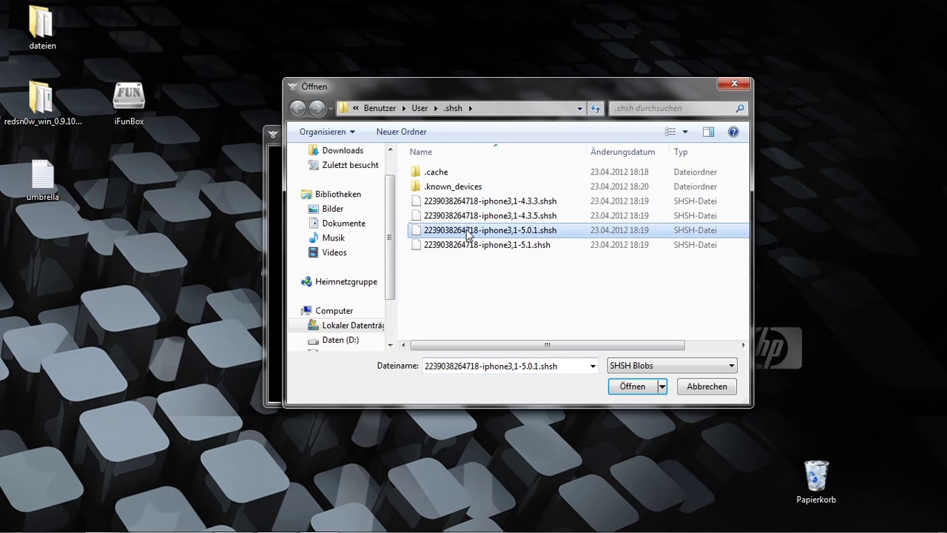
double_click(514, 236)
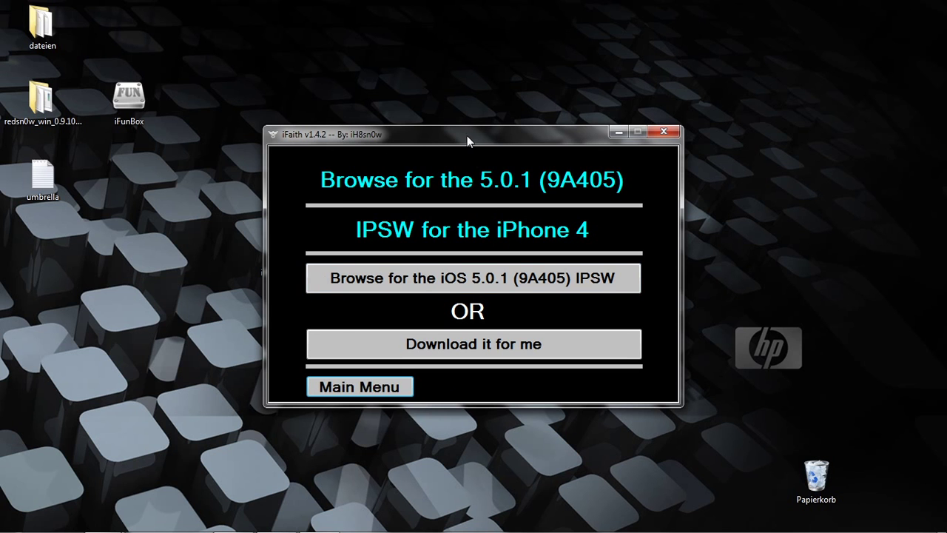
Step: Load the iPhone3,1_5.0.1_9A405_Restore IPSW from the desktop as the iOS 5.0.1 firmware for the iPhone 4
left_click_drag(467, 136, 549, 141)
left_click(300, 253)
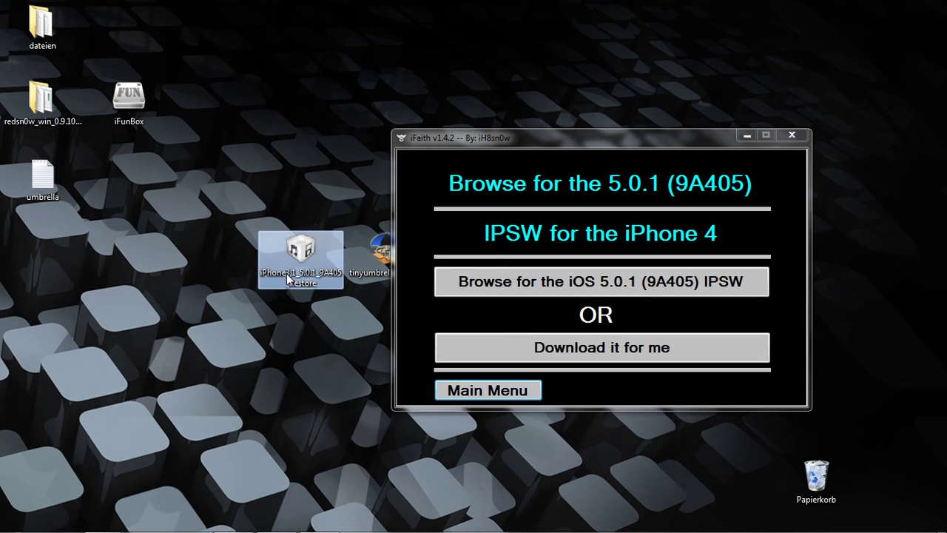
left_click(554, 288)
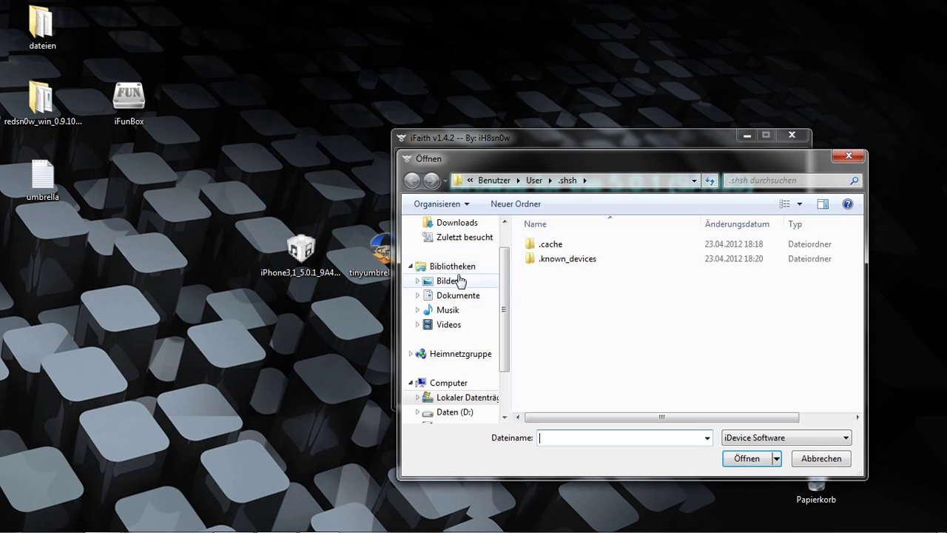
scroll(481, 244, "up", 1)
left_click(487, 247)
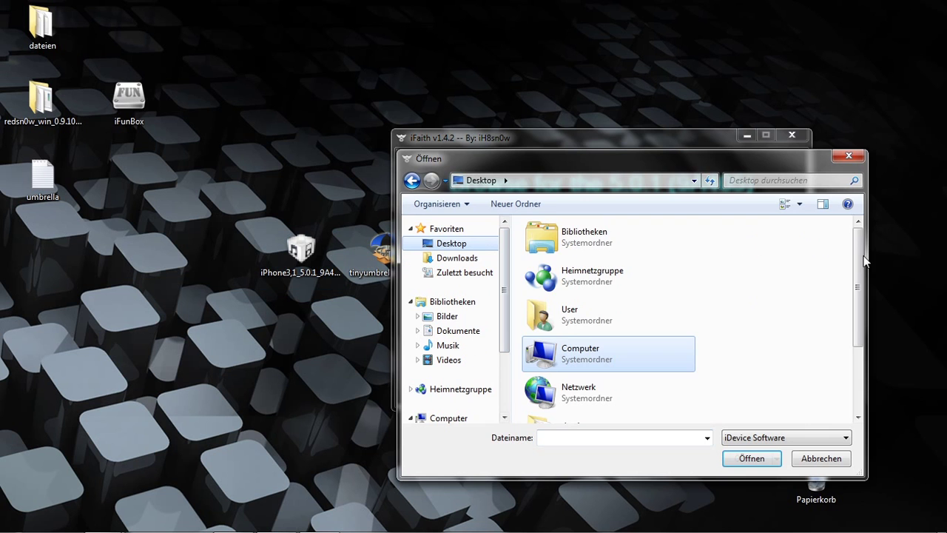
scroll(740, 340, "down", 3)
left_click(669, 408)
double_click(669, 408)
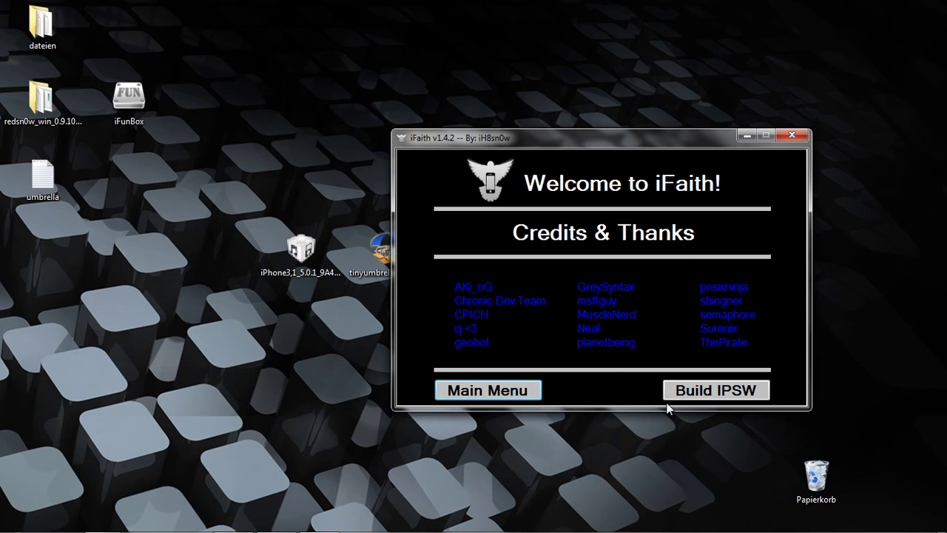
Step: Build the signed IPSW and proceed to preparing the device for the restore
left_click(680, 392)
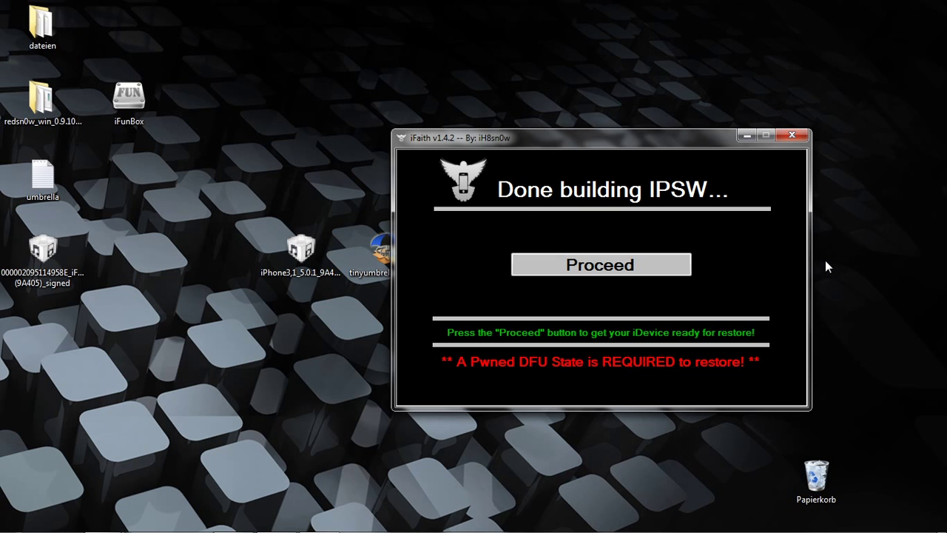
mouse_move(866, 525)
left_click(666, 270)
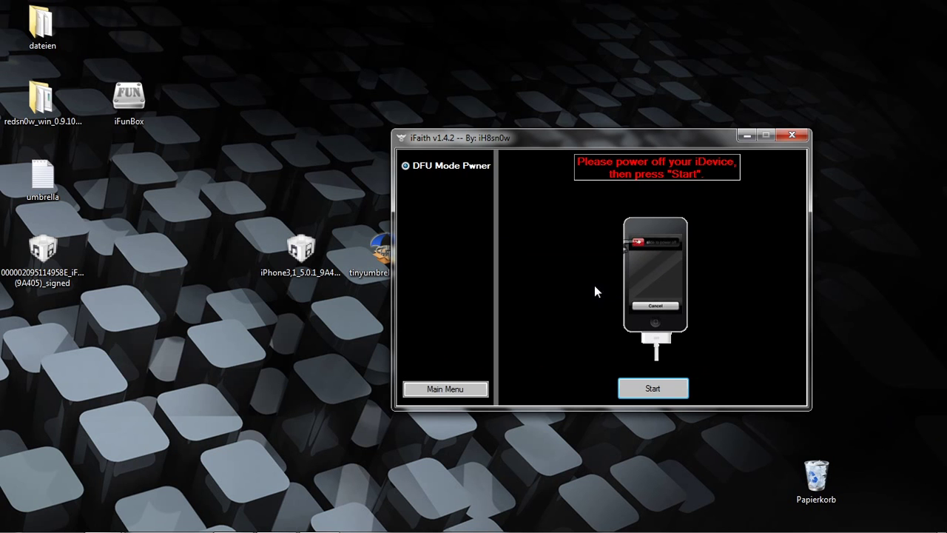
Step: Open YouCam to show the iPhone, run iFaith's DFU Mode Pwner on the powered-off device and acknowledge the completion message
key("super")
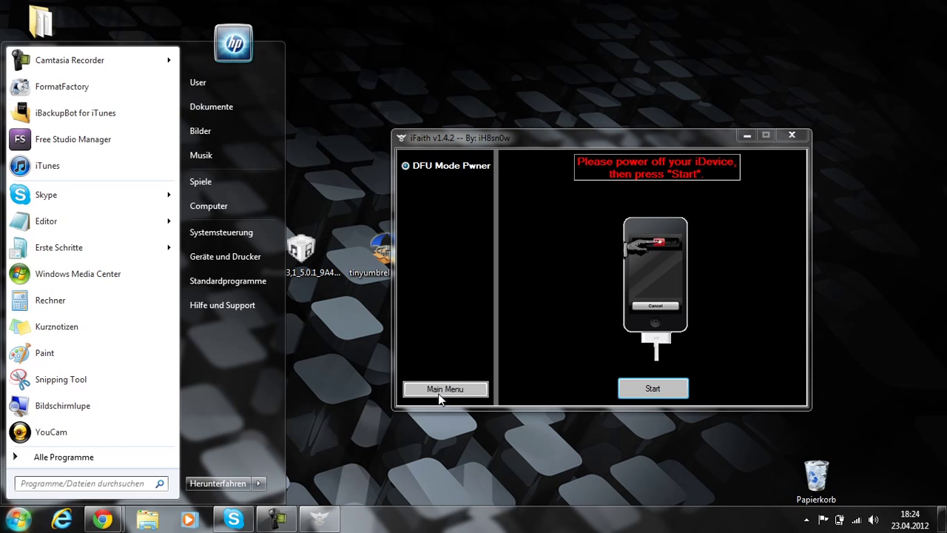
left_click(51, 431)
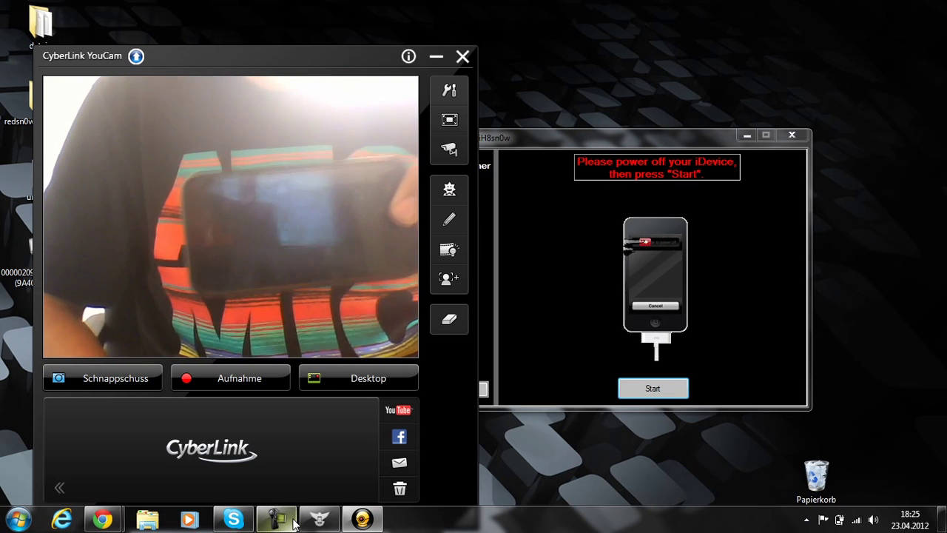
mouse_move(294, 524)
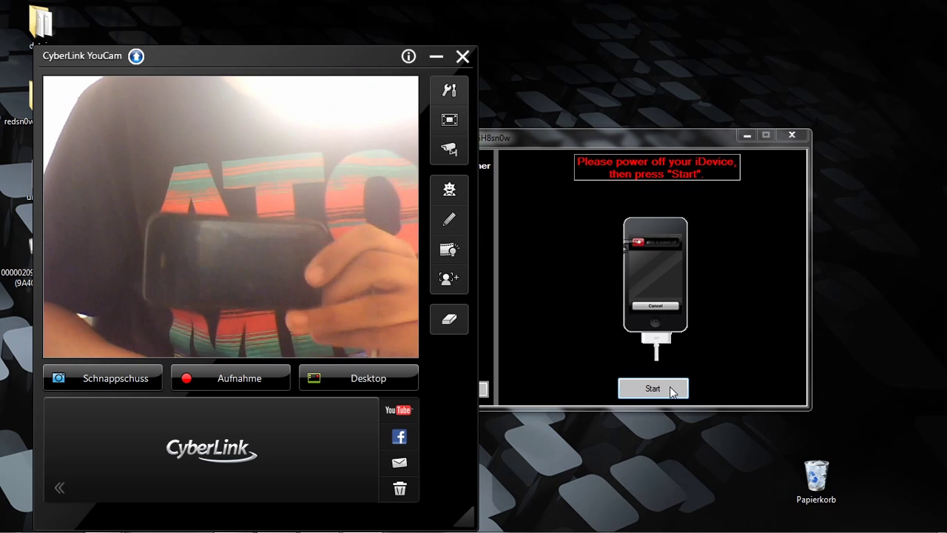
left_click(670, 390)
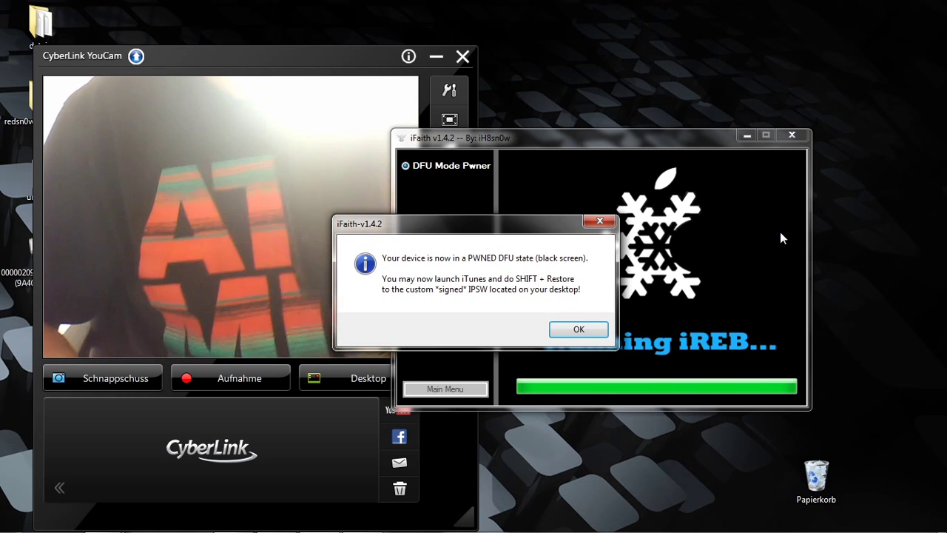
left_click(584, 330)
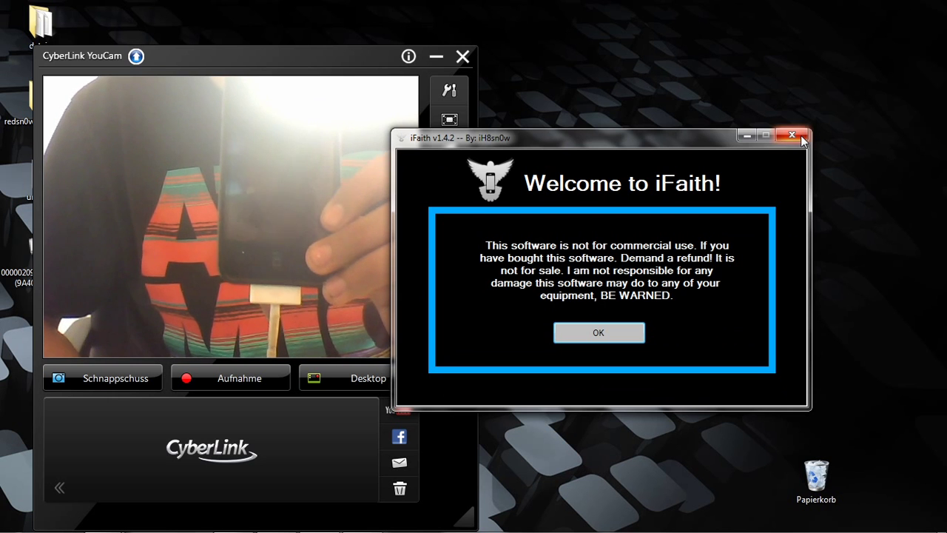
Step: Close iFaith and YouCam, and move the signed iPhone 4 5.0.1 IPSW to a free area of the desktop
left_click(792, 135)
left_click(463, 57)
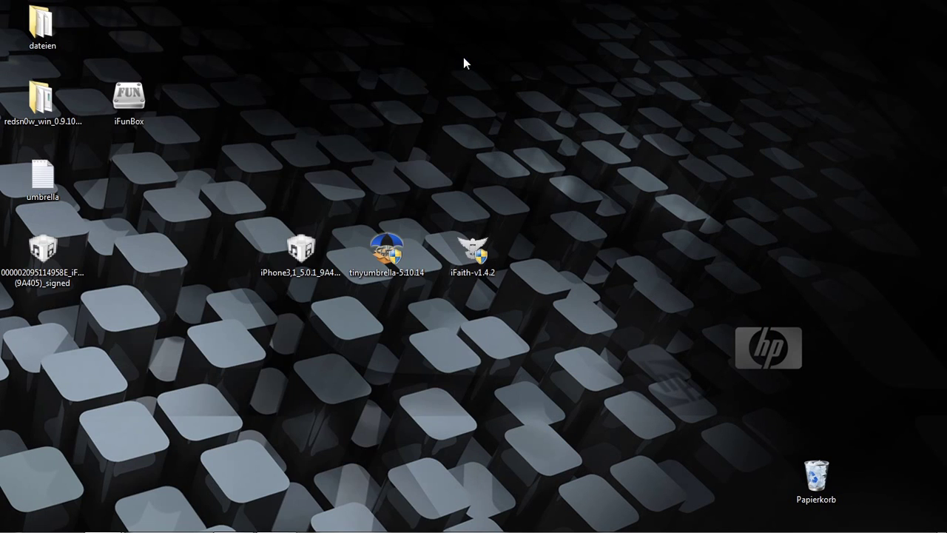
left_click_drag(49, 245, 651, 316)
left_click_drag(691, 268, 626, 445)
left_click(627, 445)
left_click_drag(265, 374, 521, 205)
left_click(521, 205)
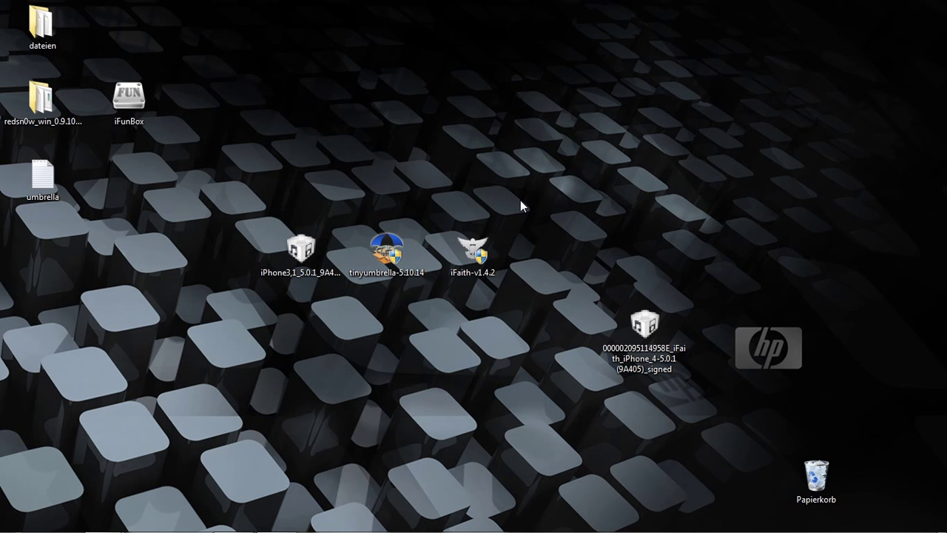
Step: Launch iTunes, dismiss the recovery mode notice and bring its whole window into view
left_click(17, 518)
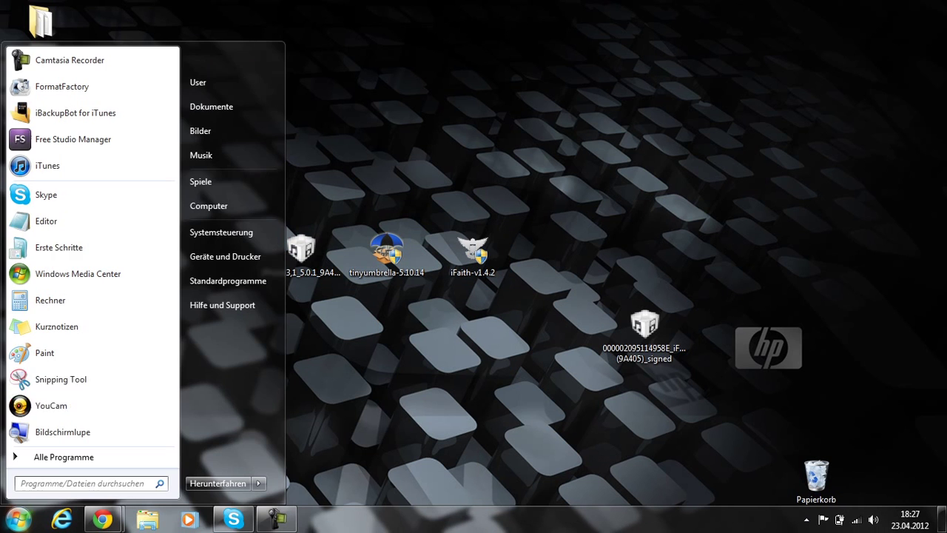
left_click(130, 166)
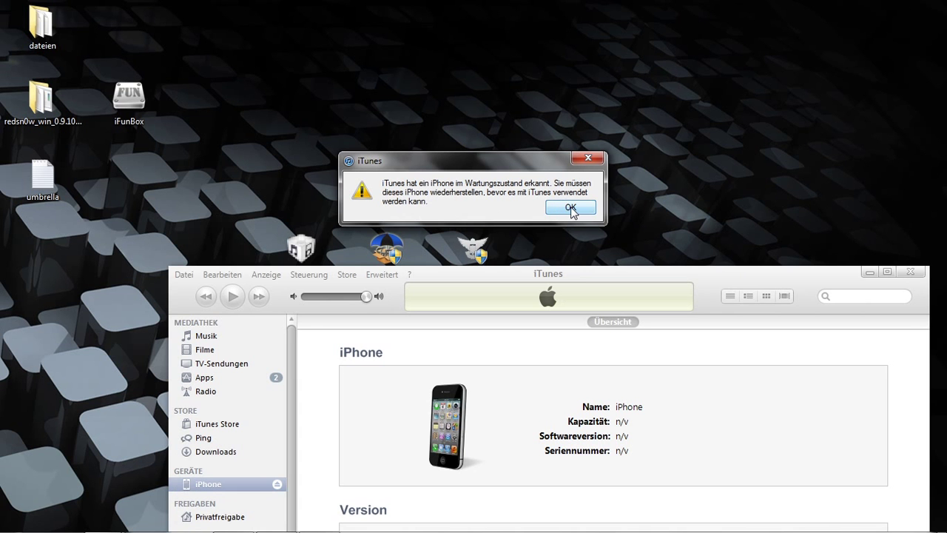
left_click(572, 208)
left_click_drag(740, 277, 686, 40)
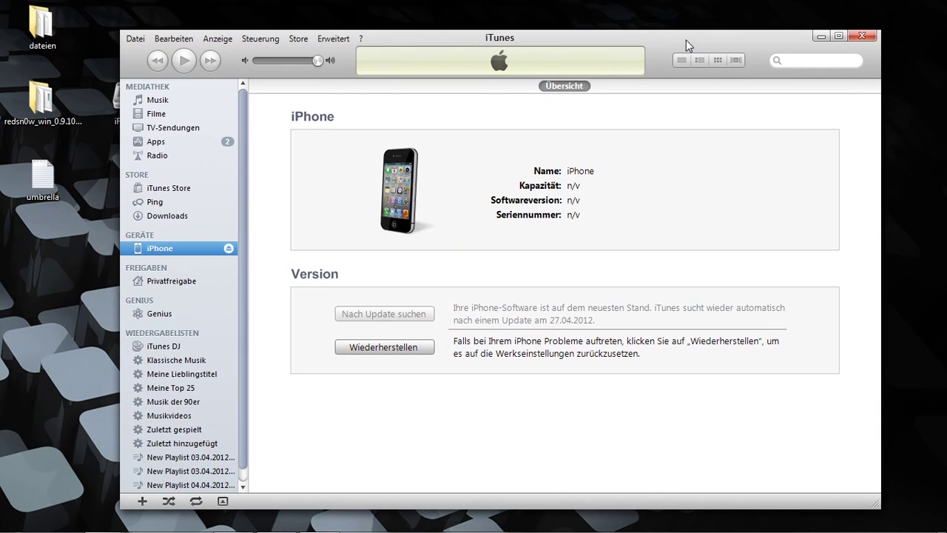
Step: Start restoring the iPhone in iTunes from the custom iFaith iPhone 4 5.0.1 (9A405) signed IPSW on the desktop
left_click(404, 351, "shift")
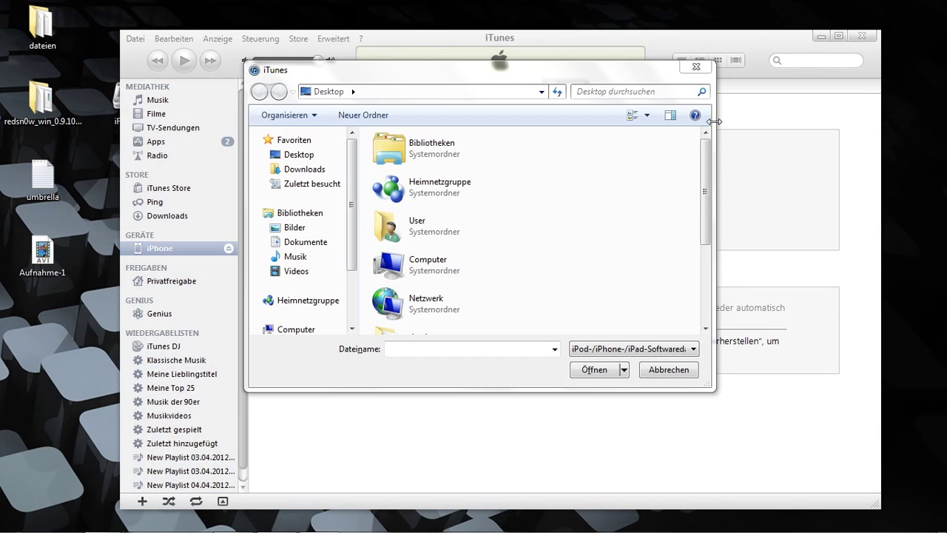
left_click_drag(712, 158, 720, 265)
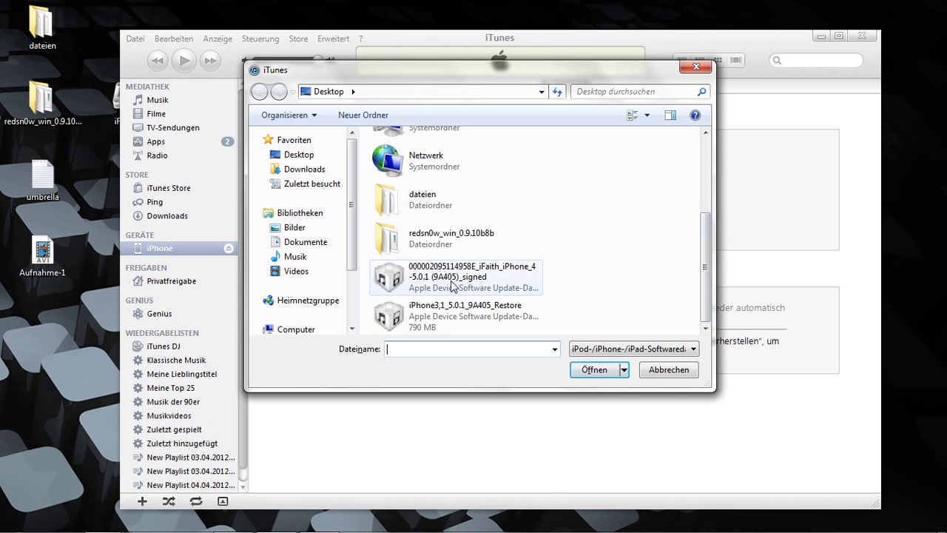
left_click(449, 286)
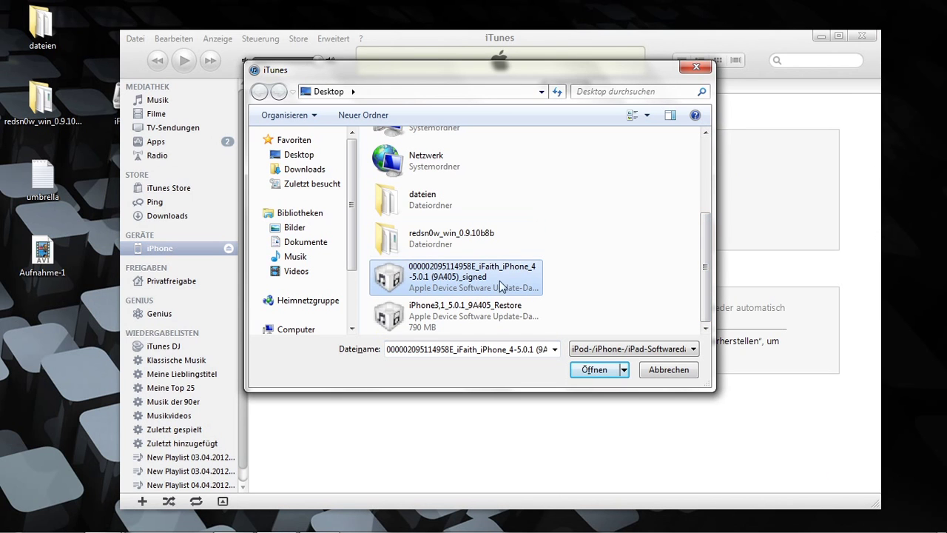
left_click(494, 314)
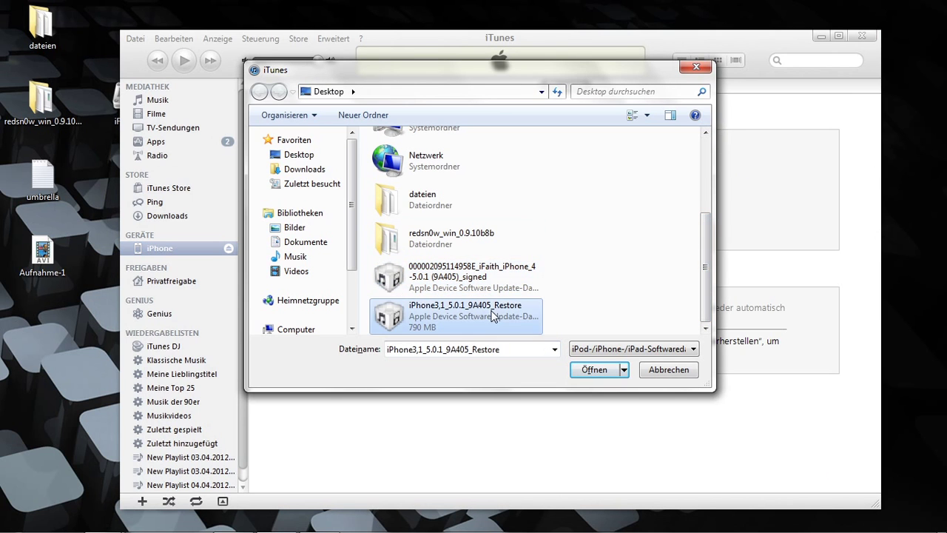
left_click(453, 288)
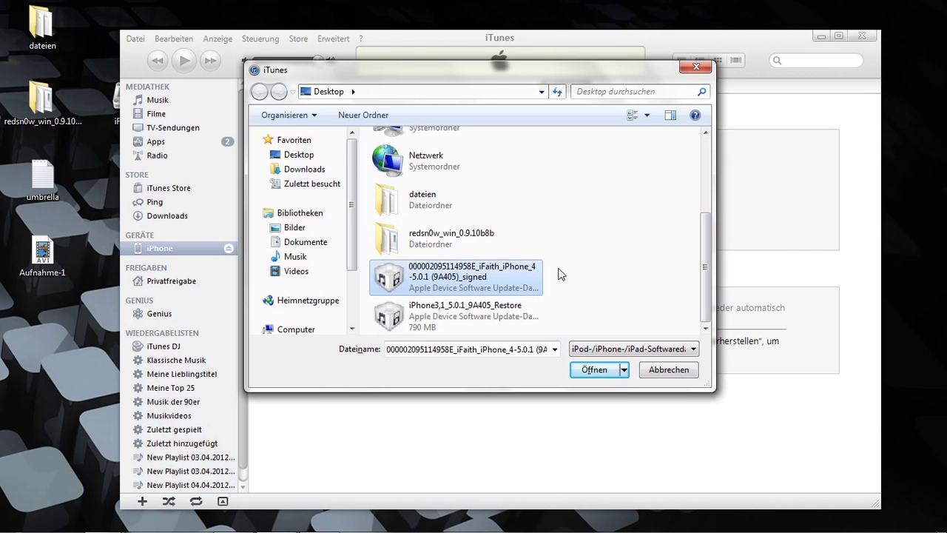
double_click(518, 273)
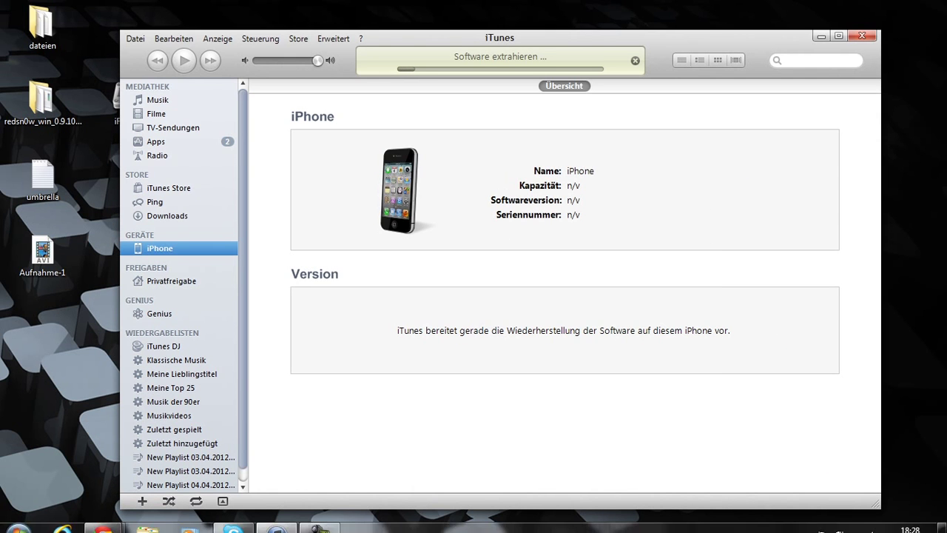
Step: Let the iPhone restore run to completion and acknowledge the factory reset notice
left_click_drag(583, 39, 649, 37)
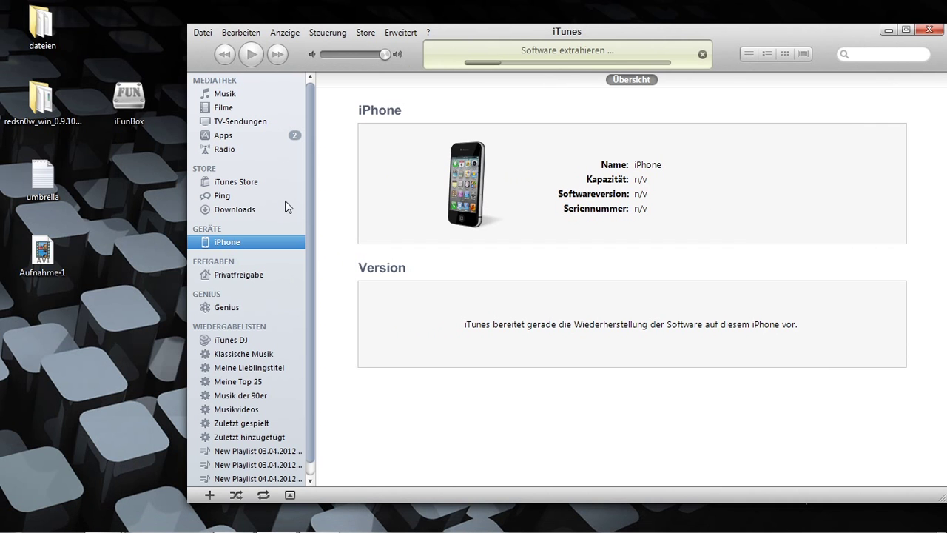
key("alt+Tab")
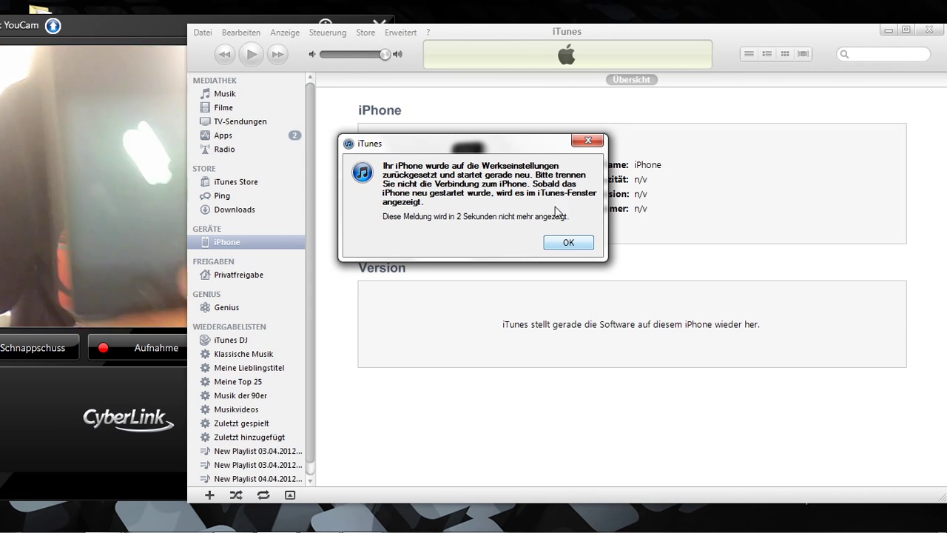
left_click(553, 244)
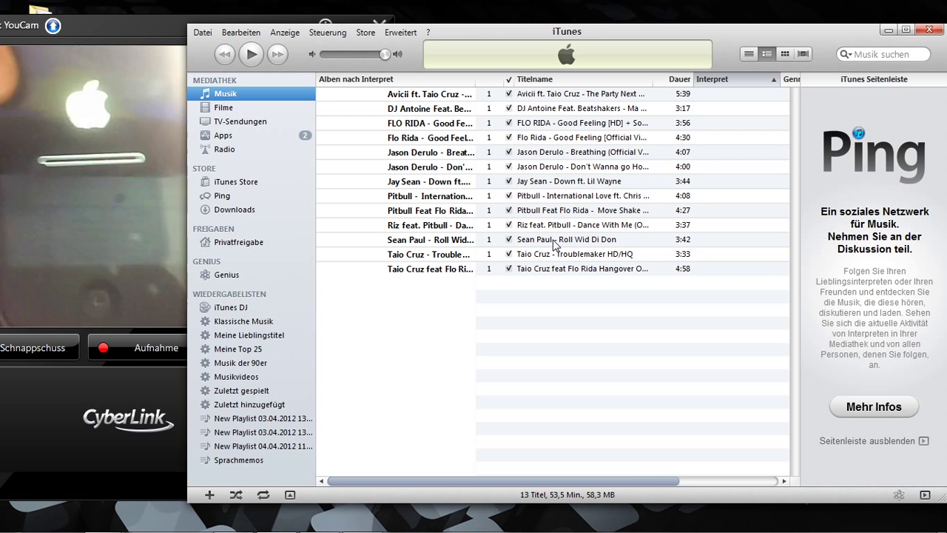
Step: View the restarting iPhone in the YouCam window, check iTunes for the restored device and minimise iTunes again
left_click(889, 31)
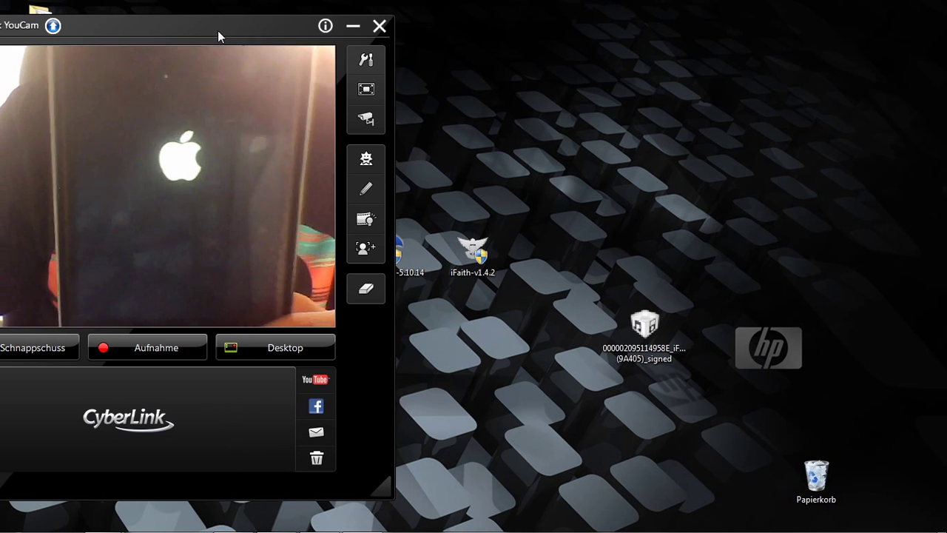
left_click_drag(218, 30, 374, 22)
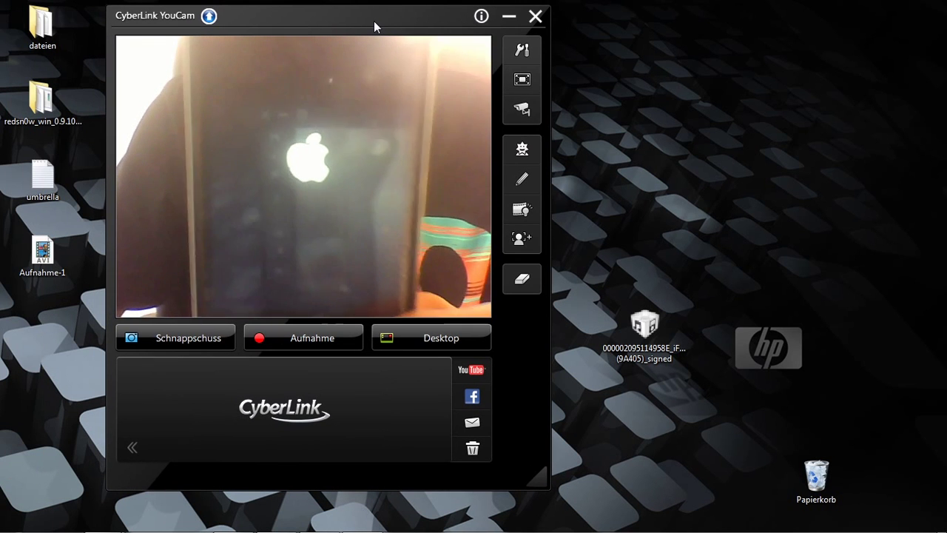
mouse_move(234, 527)
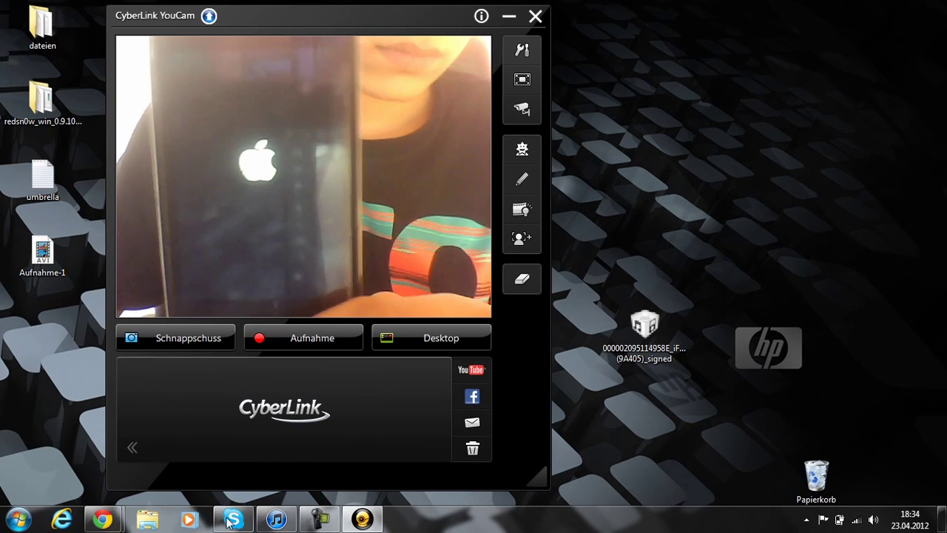
left_click(288, 521)
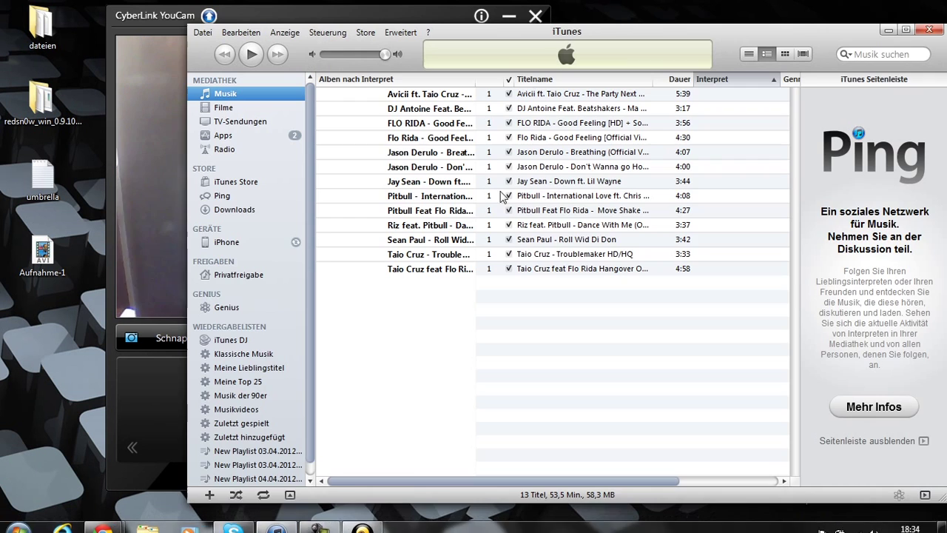
left_click_drag(614, 37, 586, 217)
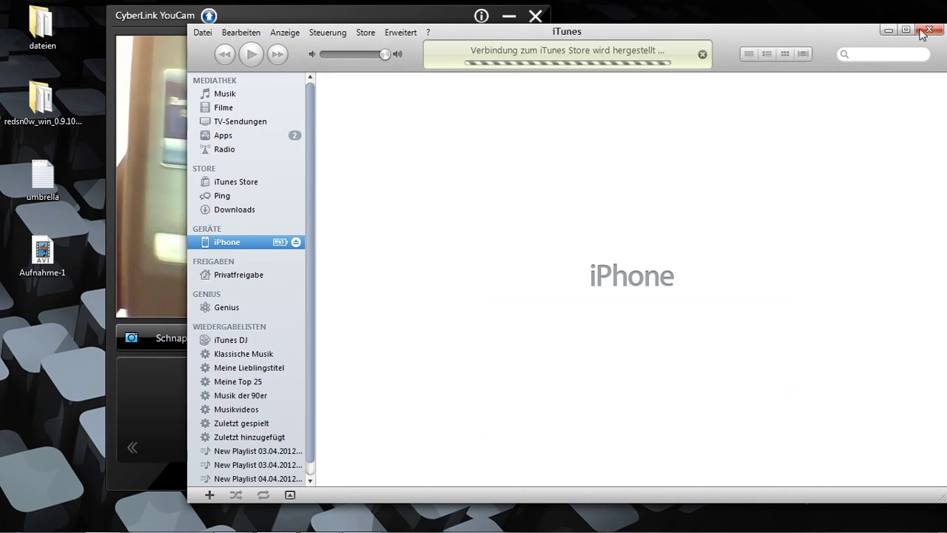
left_click(883, 29)
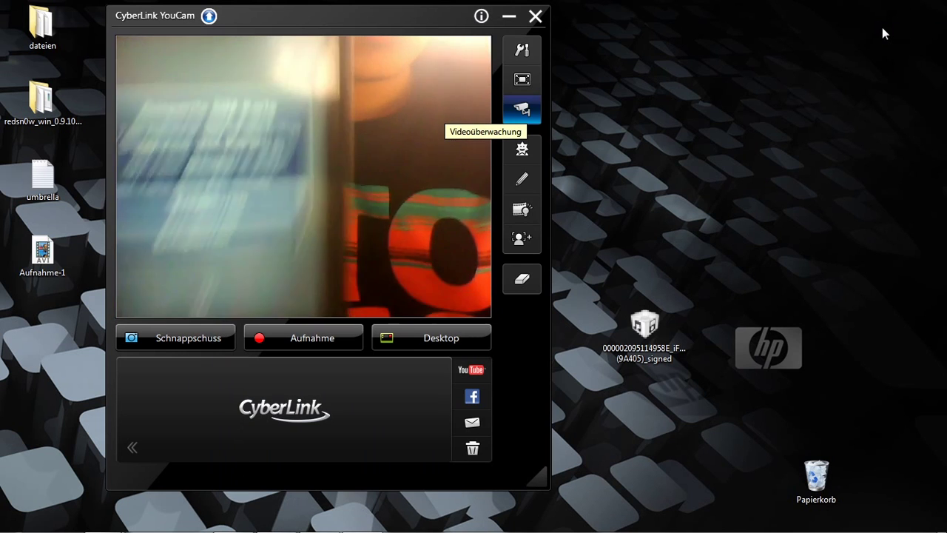